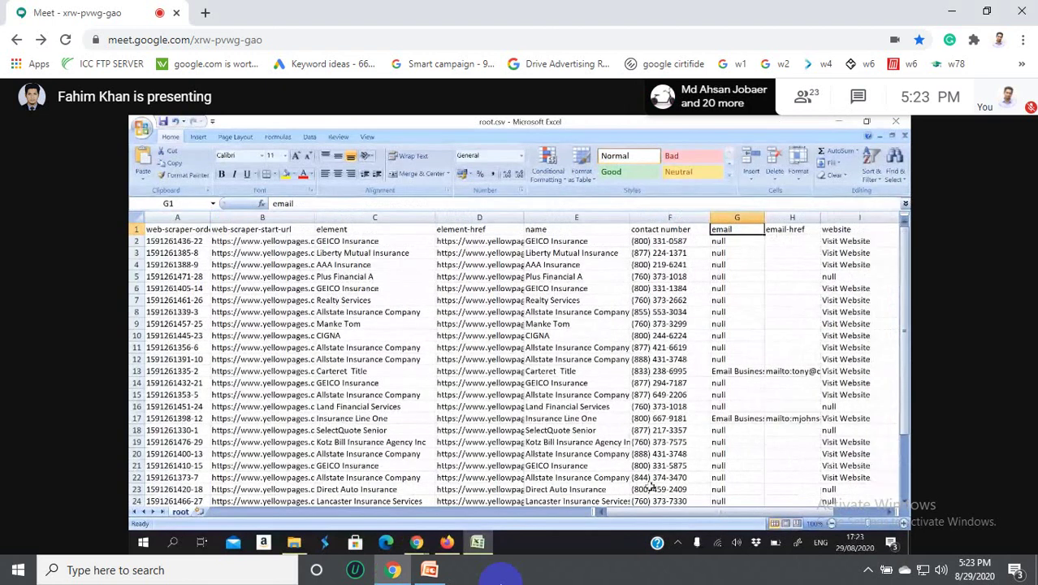
Widen the office time column so its full text fits
left_click_drag(670, 513, 716, 513)
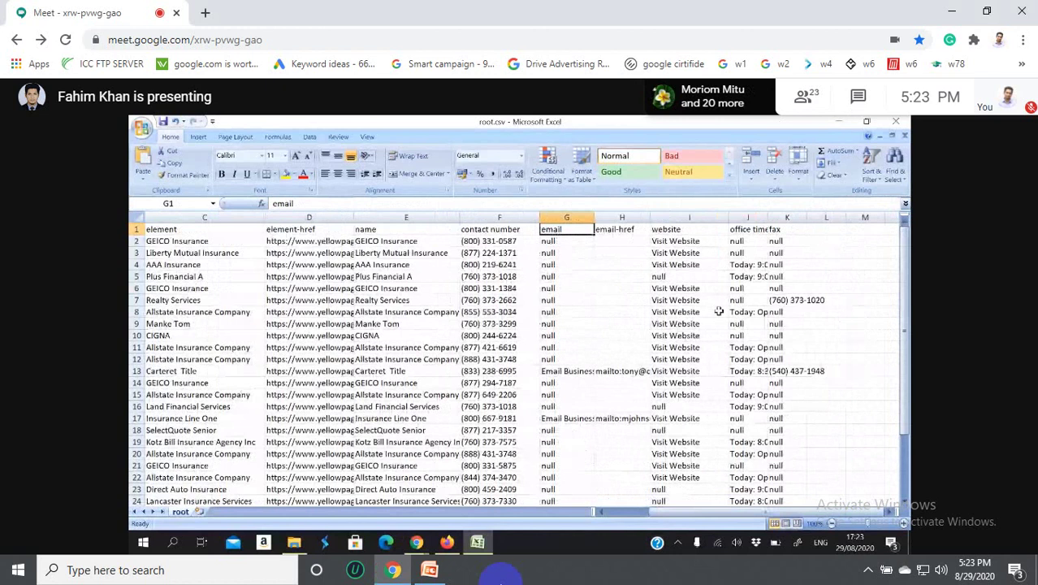
left_click_drag(767, 218, 897, 220)
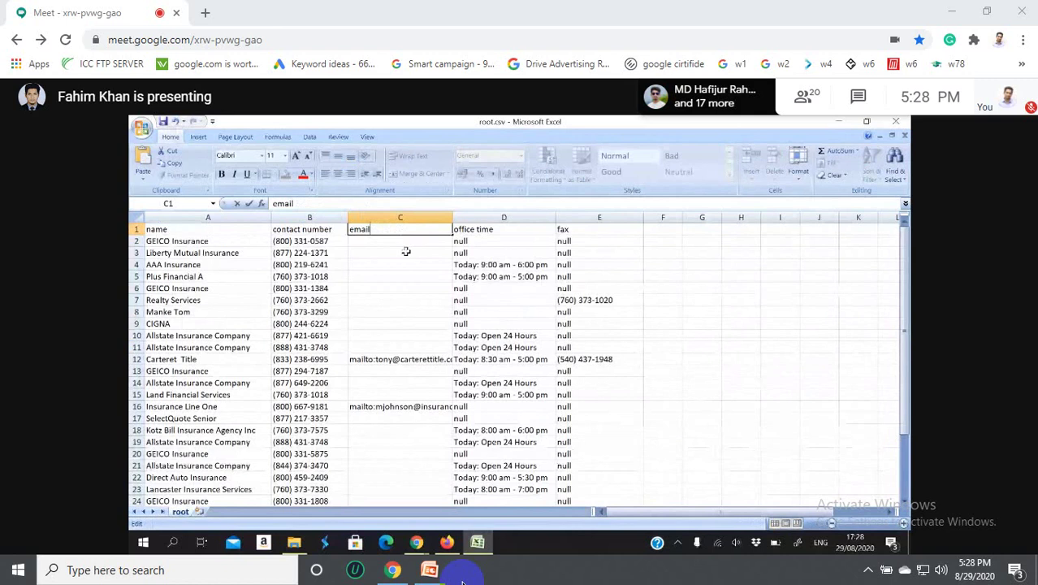
left_click(564, 230)
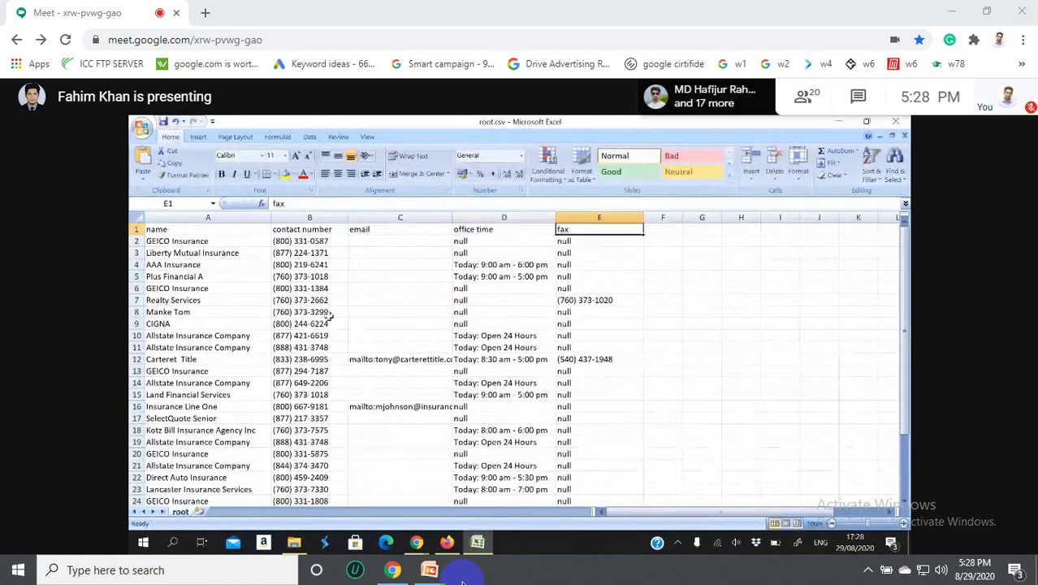
left_click(136, 230)
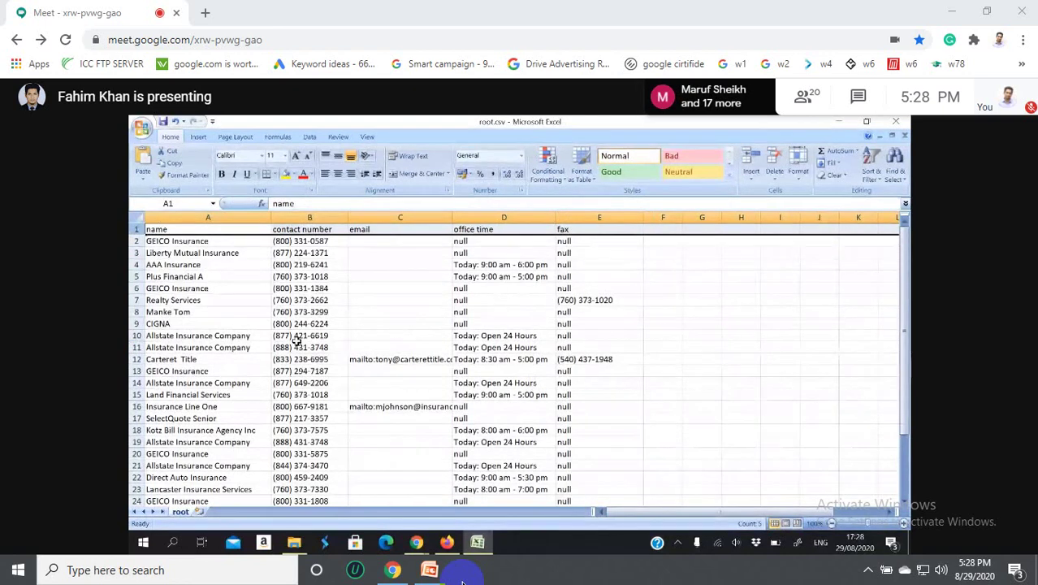
scroll(333, 347, "down", 2)
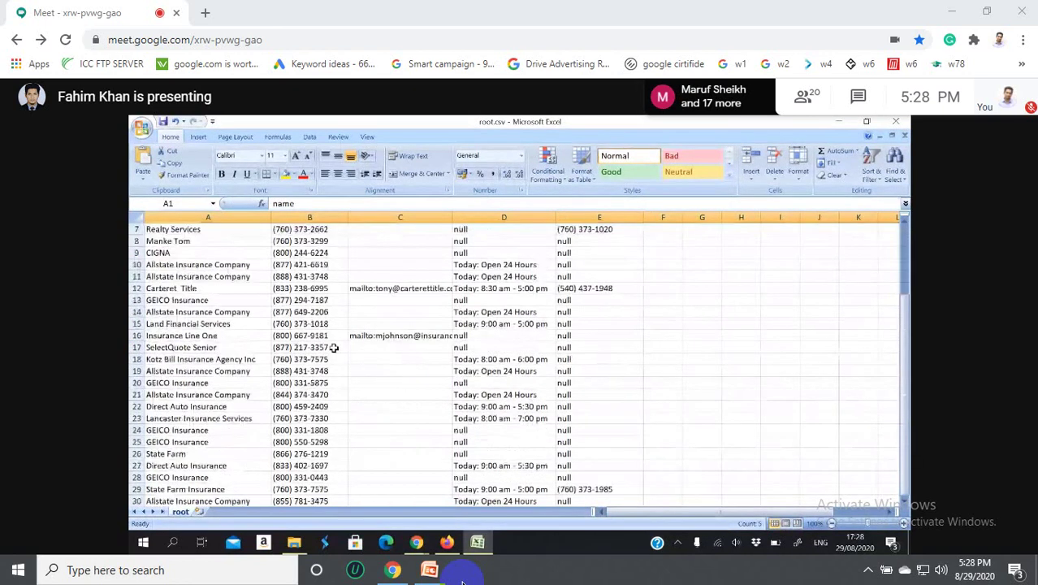
scroll(333, 348, "up", 2)
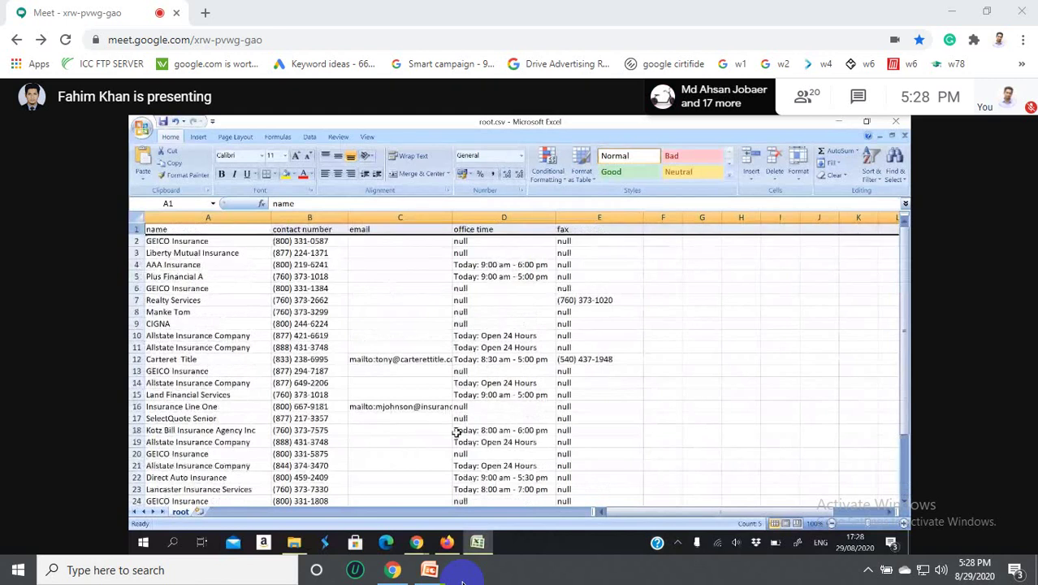
mouse_move(446, 542)
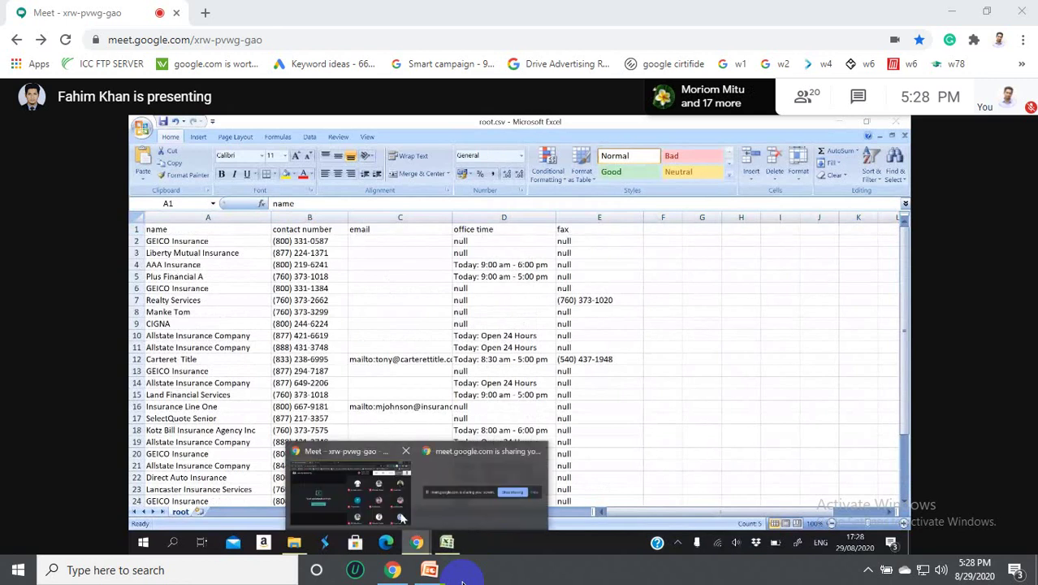
left_click(400, 518)
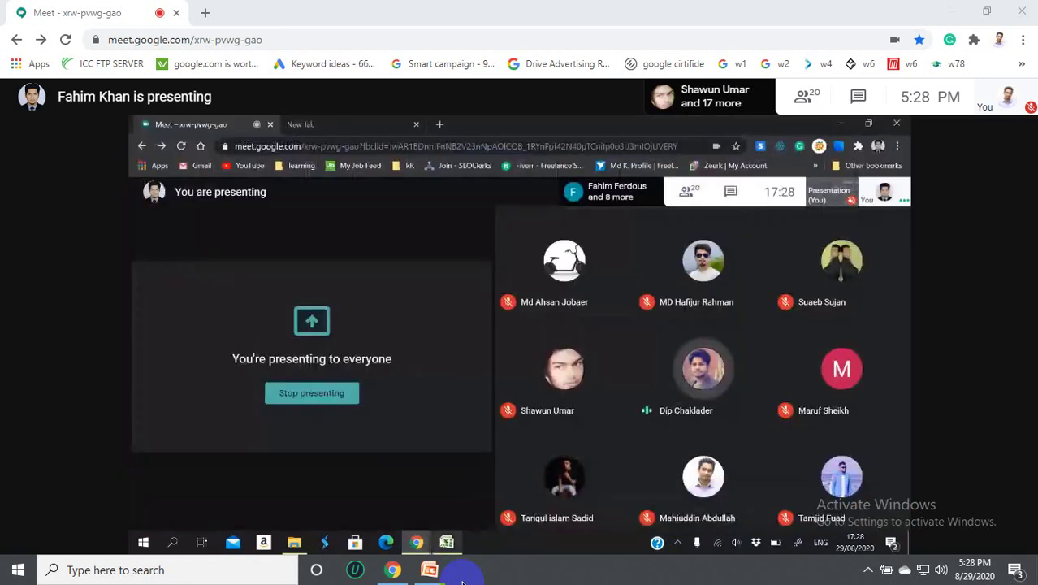
left_click(447, 542)
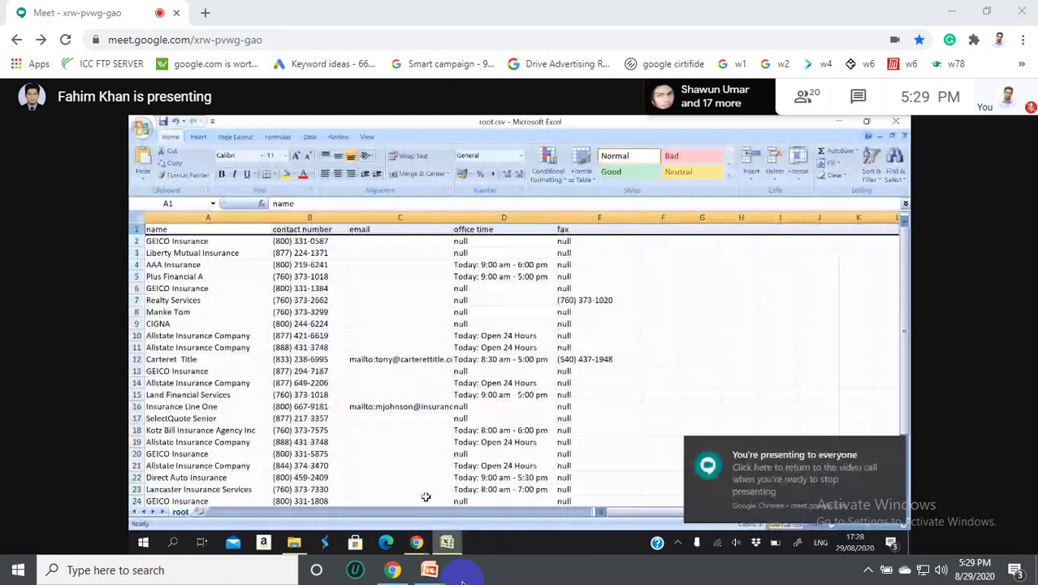
Capitalize the first column's header in cell A1 so that it reads Name
left_click(165, 230)
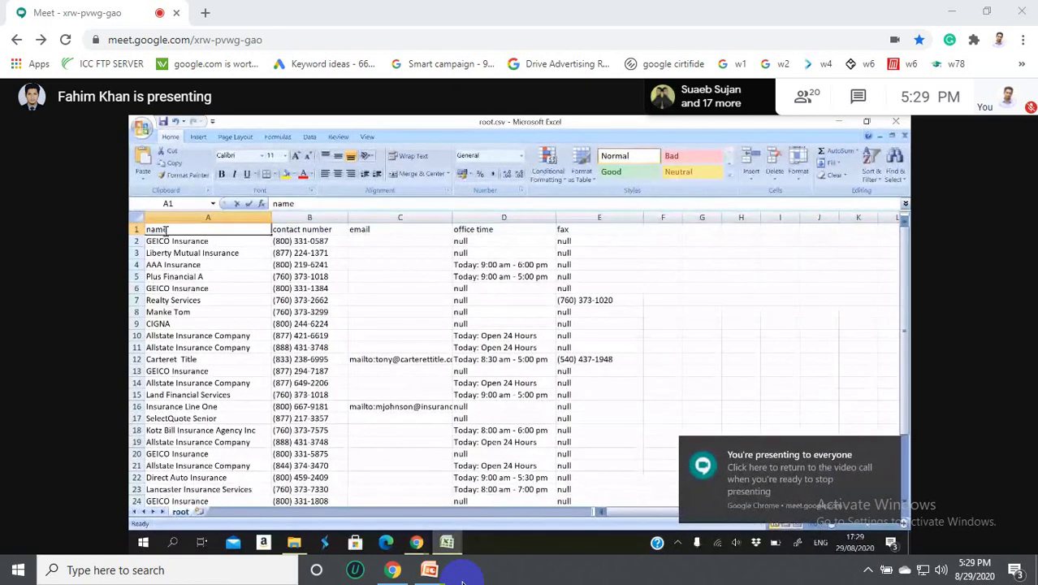
double_click(151, 231)
key("BackSpace")
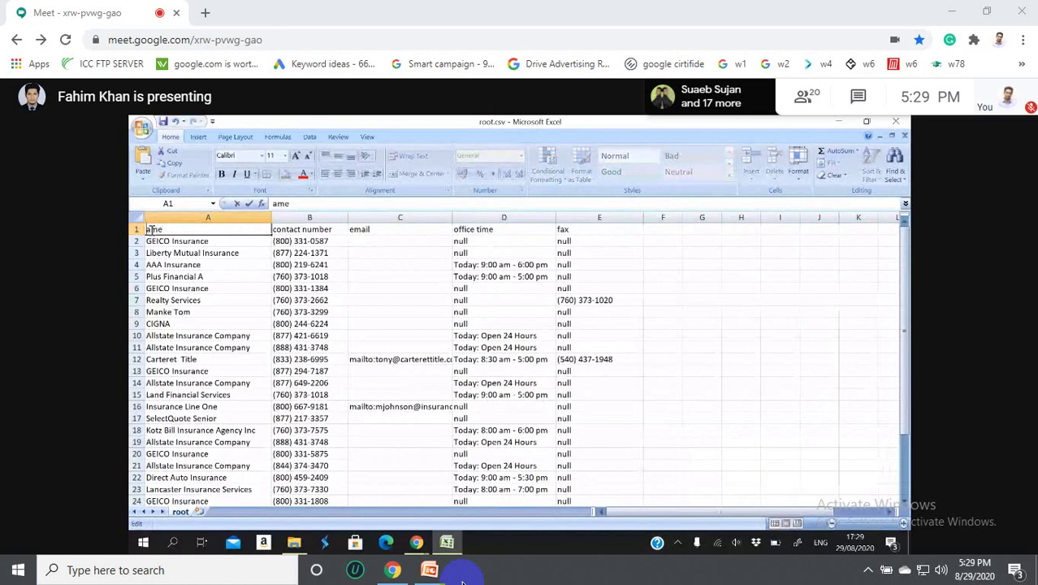
type("N")
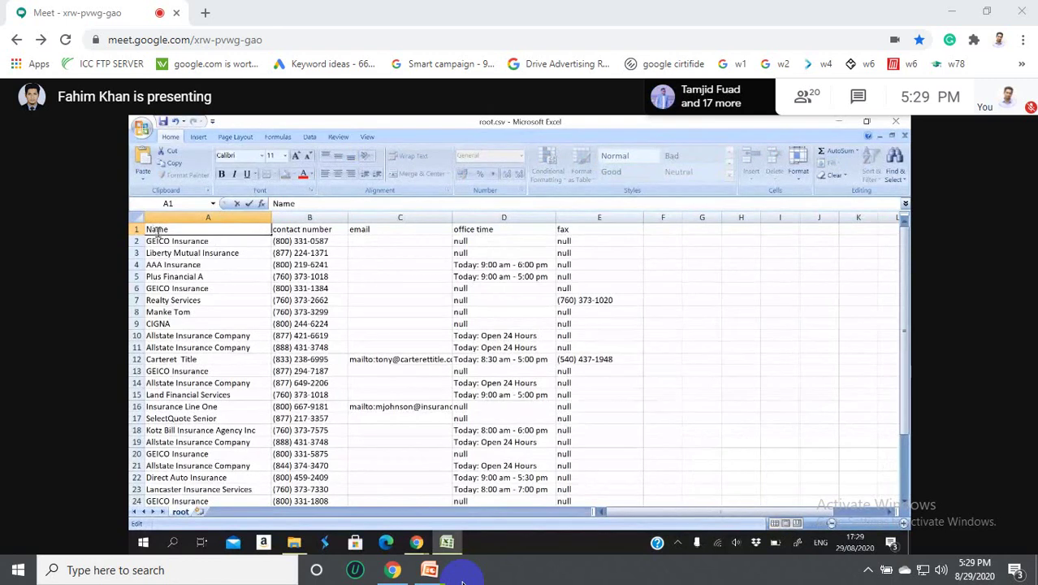
left_click(158, 253)
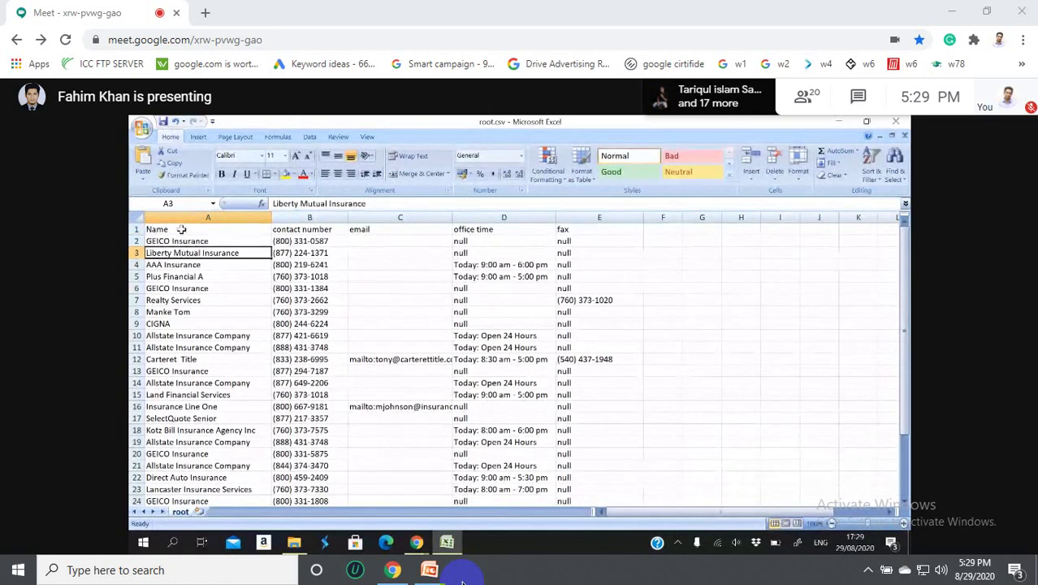
Center the Name and contact number headers and widen the contact number column to 28.00
left_click(181, 230)
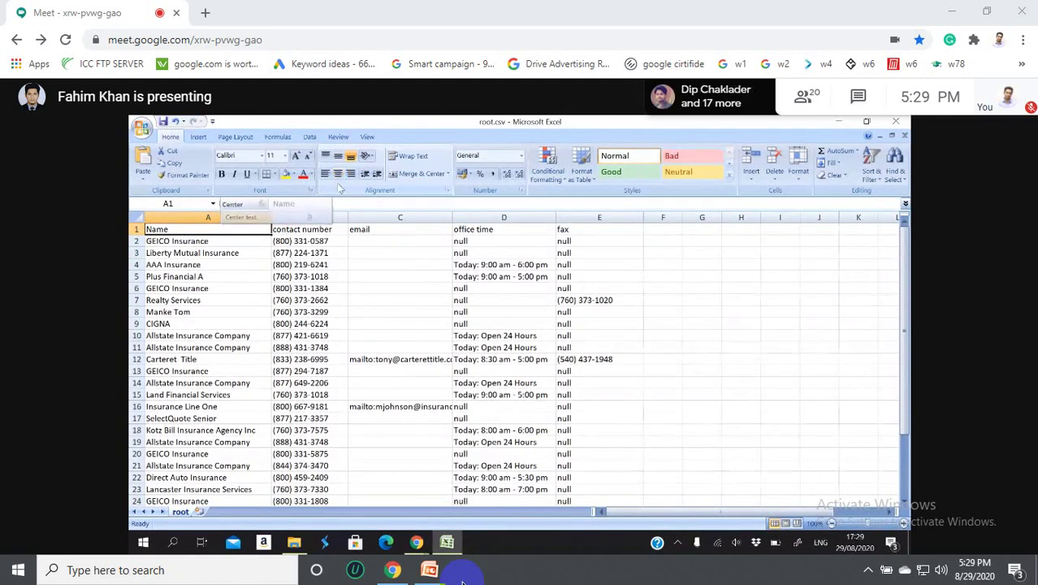
left_click(339, 174)
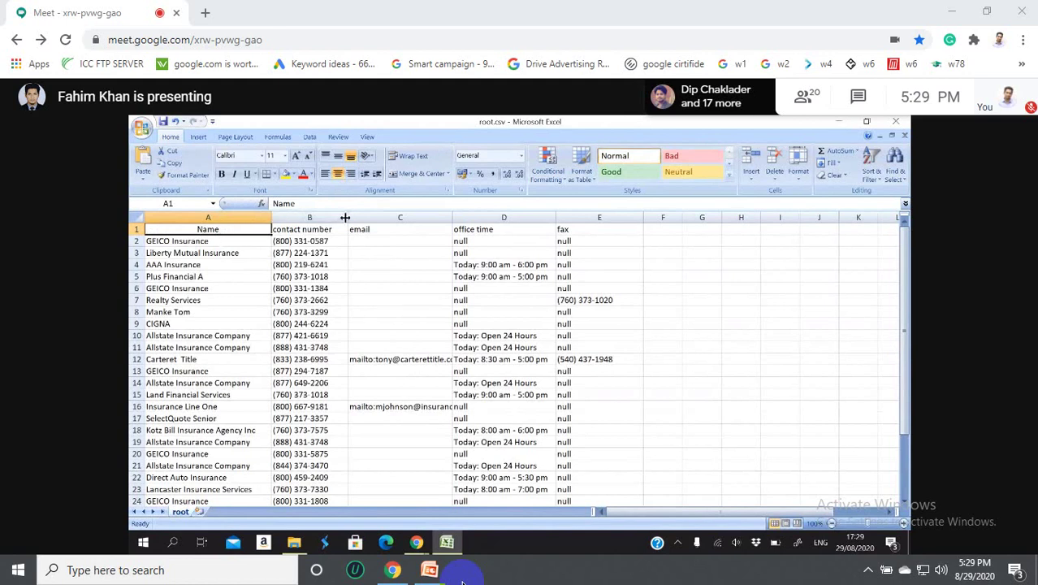
left_click_drag(348, 217, 398, 229)
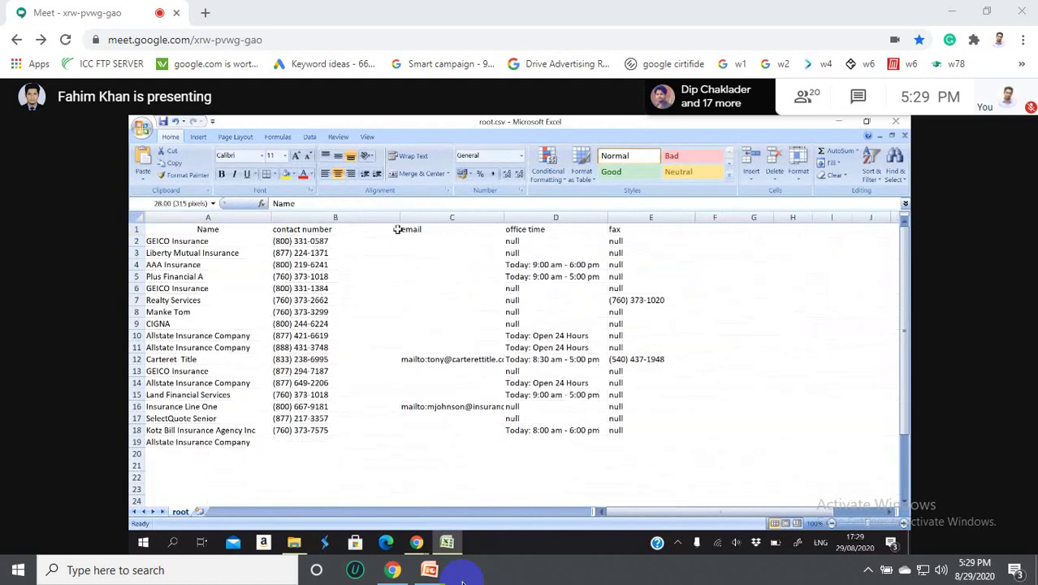
left_click(340, 229)
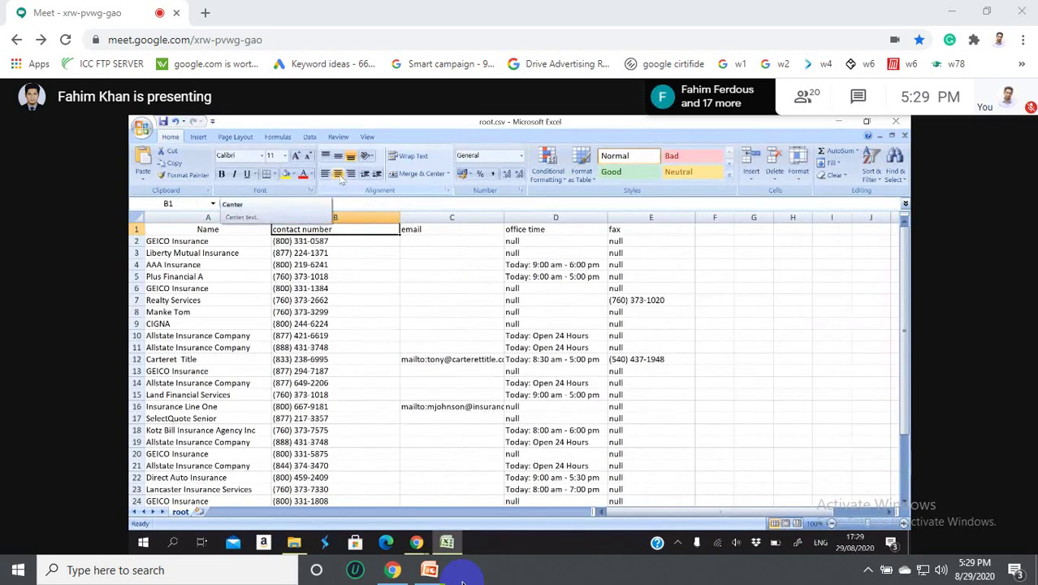
left_click(339, 177)
Center the email, office time and fax headers in row 1
left_click(412, 229)
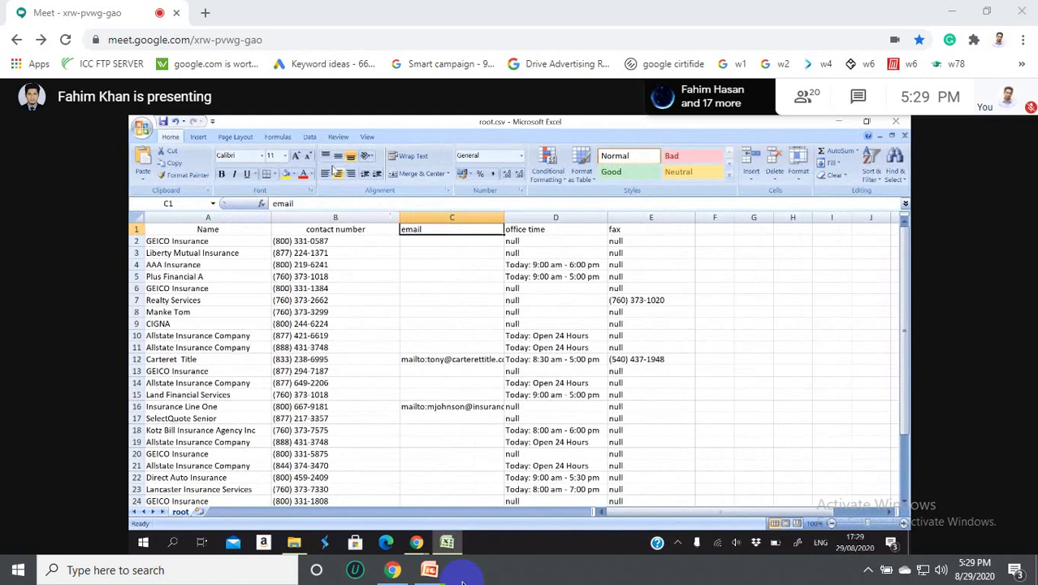
left_click(337, 174)
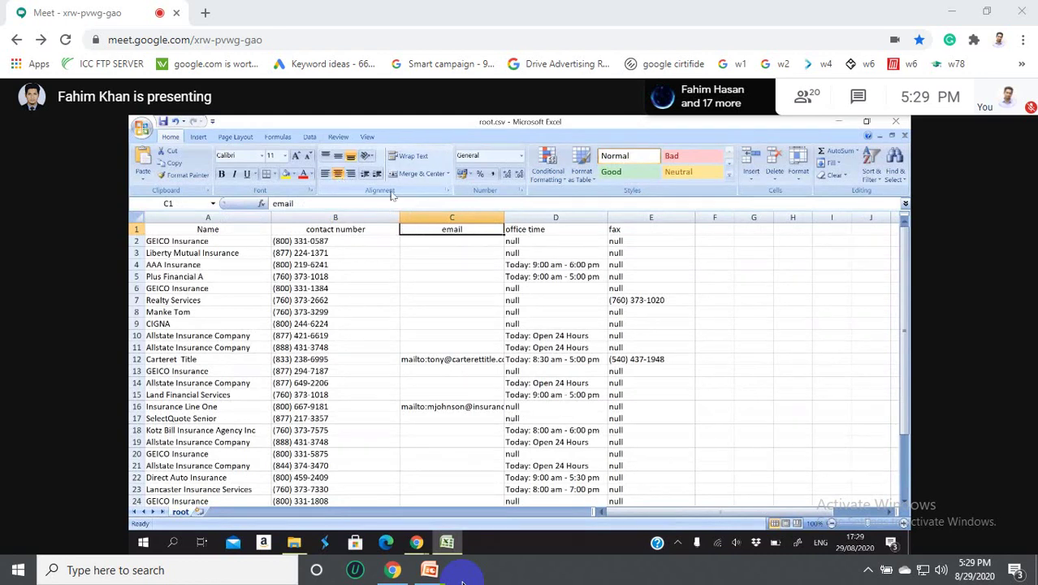
left_click(558, 233)
left_click(338, 174)
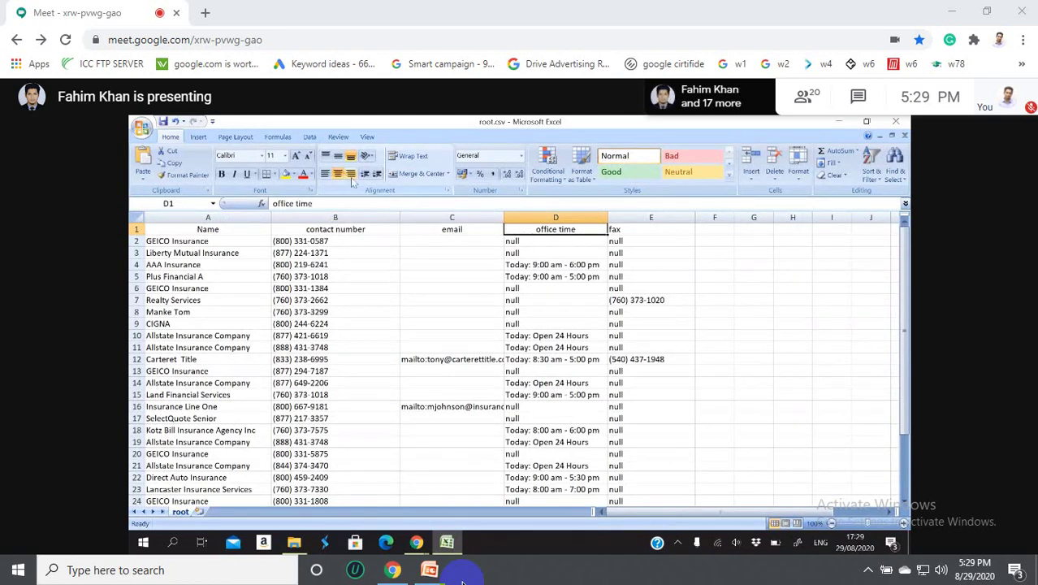
left_click(614, 230)
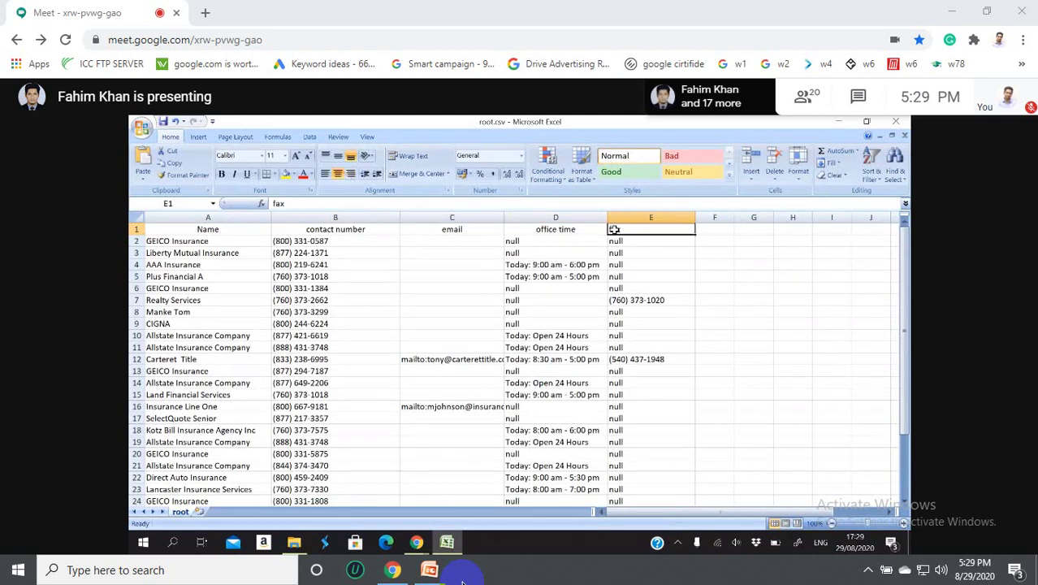
left_click(337, 174)
Try centering the contact number in B9 and the name in A12, and restore both cells' original alignment
left_click(354, 321)
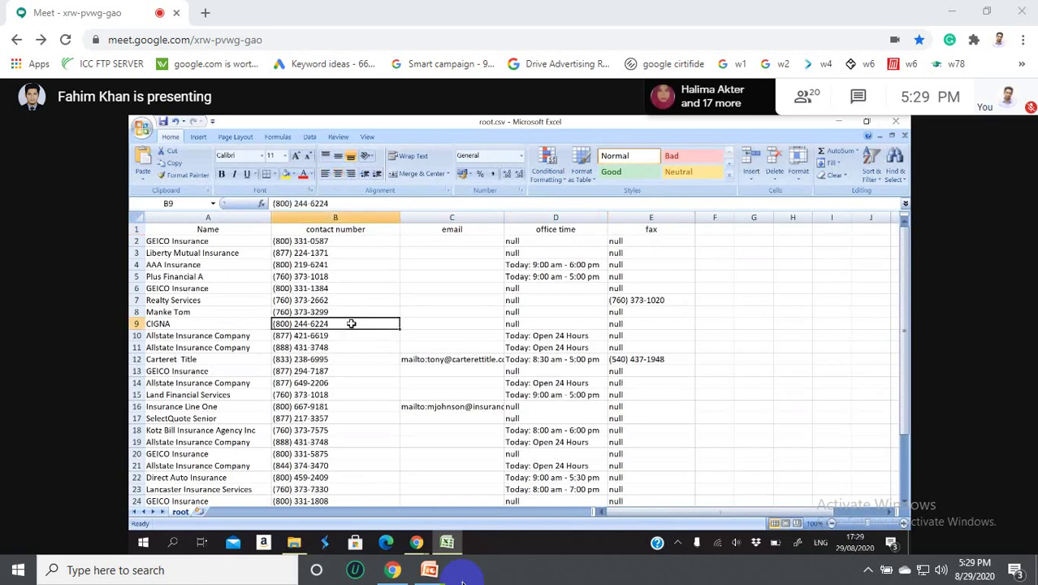
left_click(338, 174)
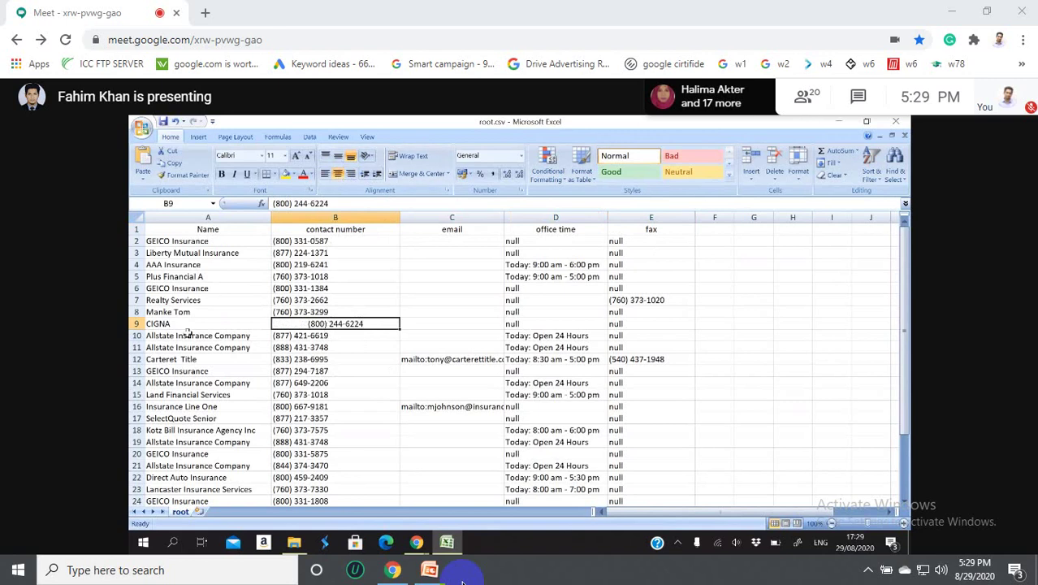
left_click(208, 358)
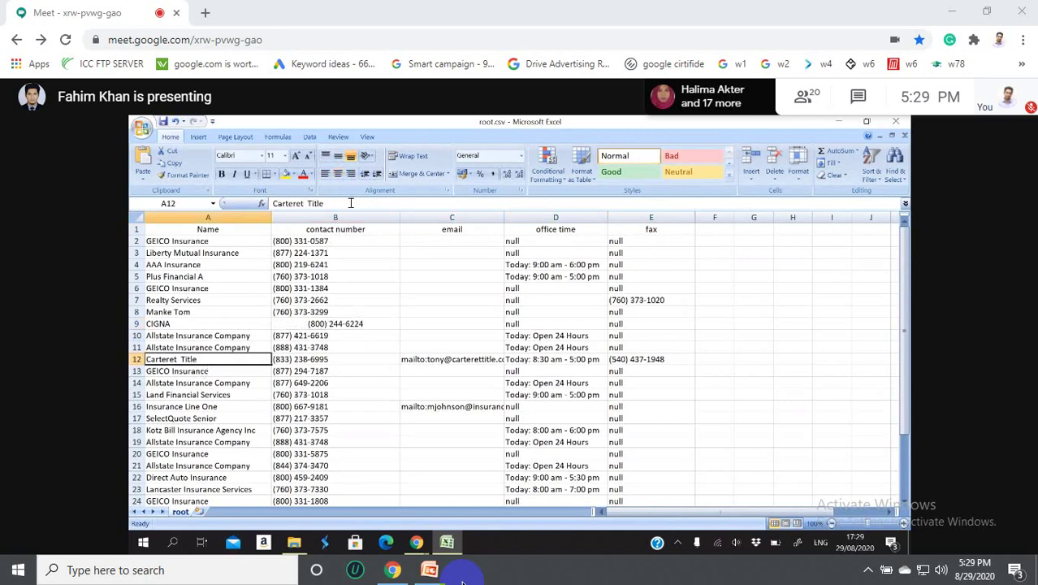
left_click(338, 174)
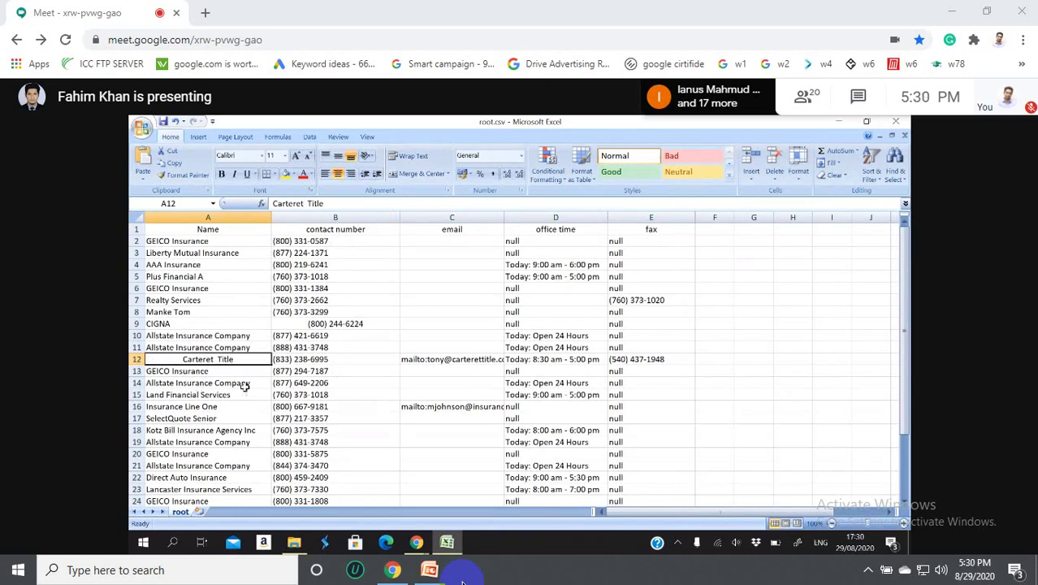
left_click(338, 173)
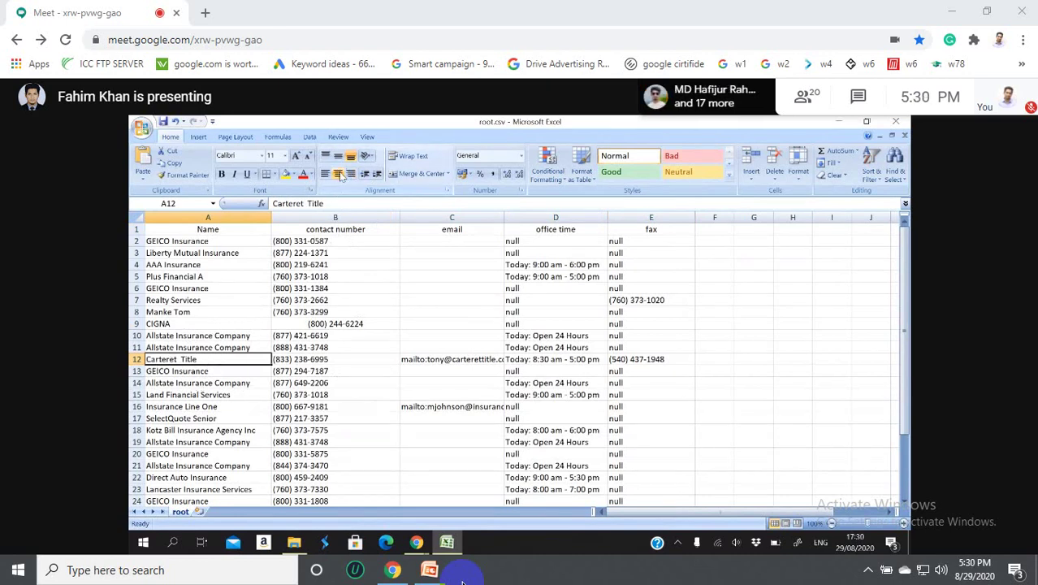
left_click(324, 324)
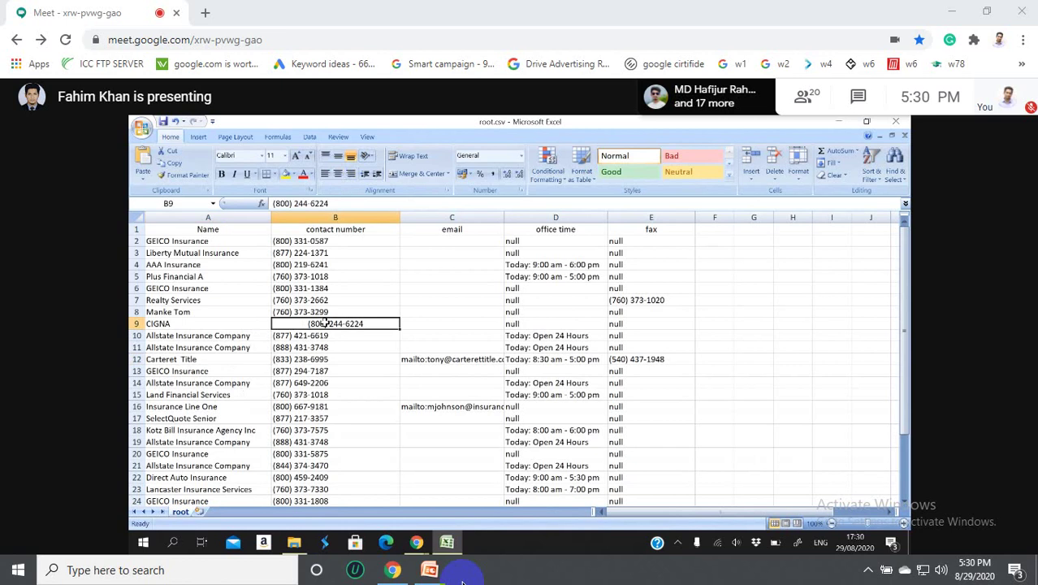
left_click(338, 173)
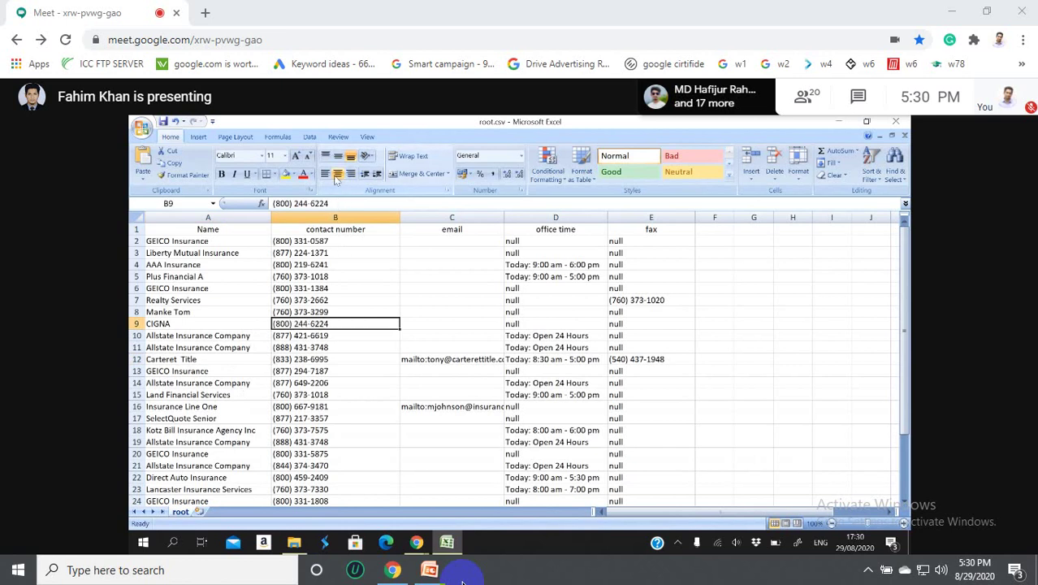
right_click(322, 370)
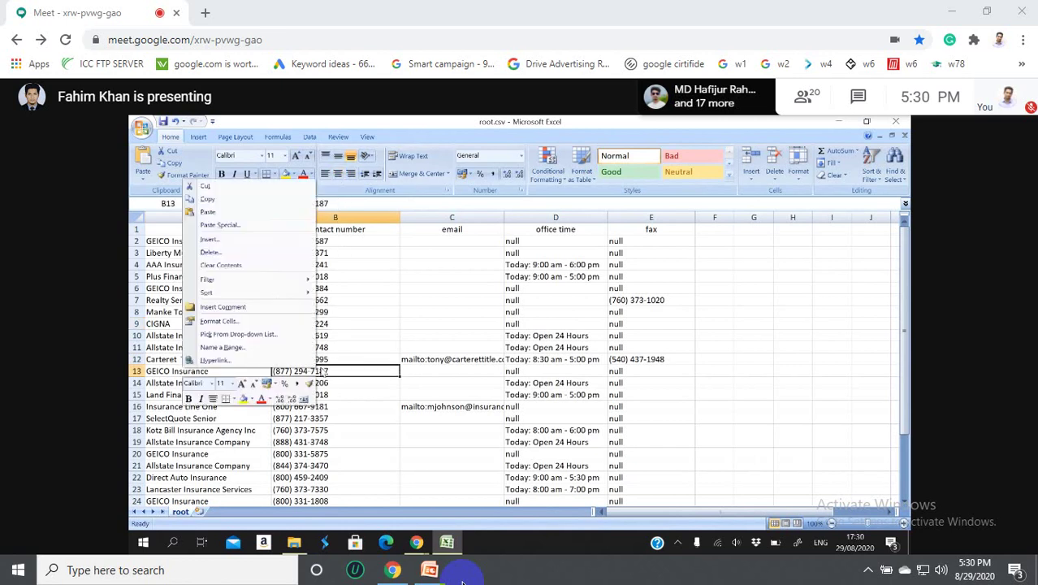
left_click(786, 331)
Narrow the Name column slightly and increase the header row's height to more than double
left_click(290, 231)
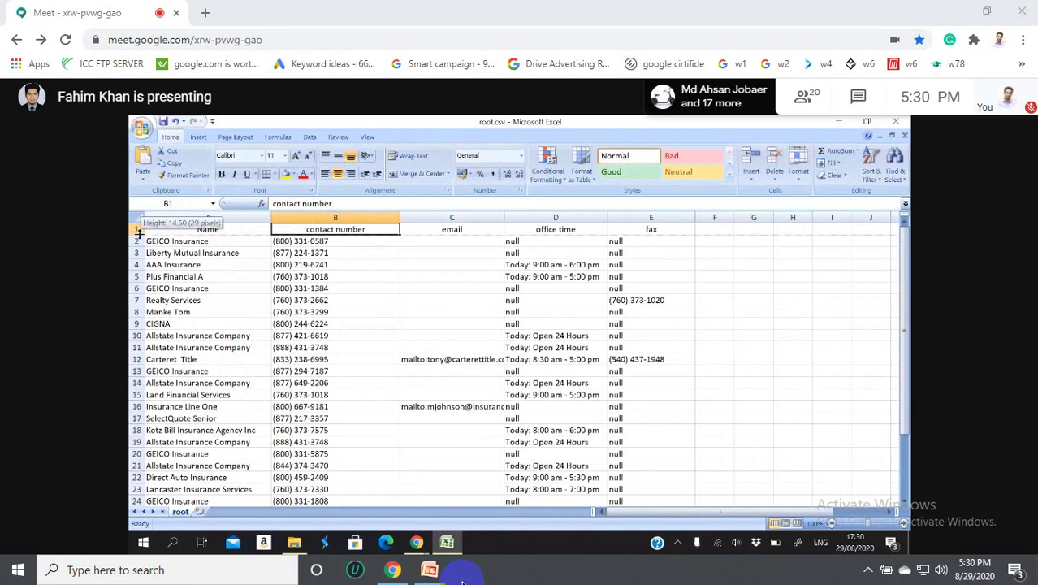
left_click_drag(269, 222, 257, 223)
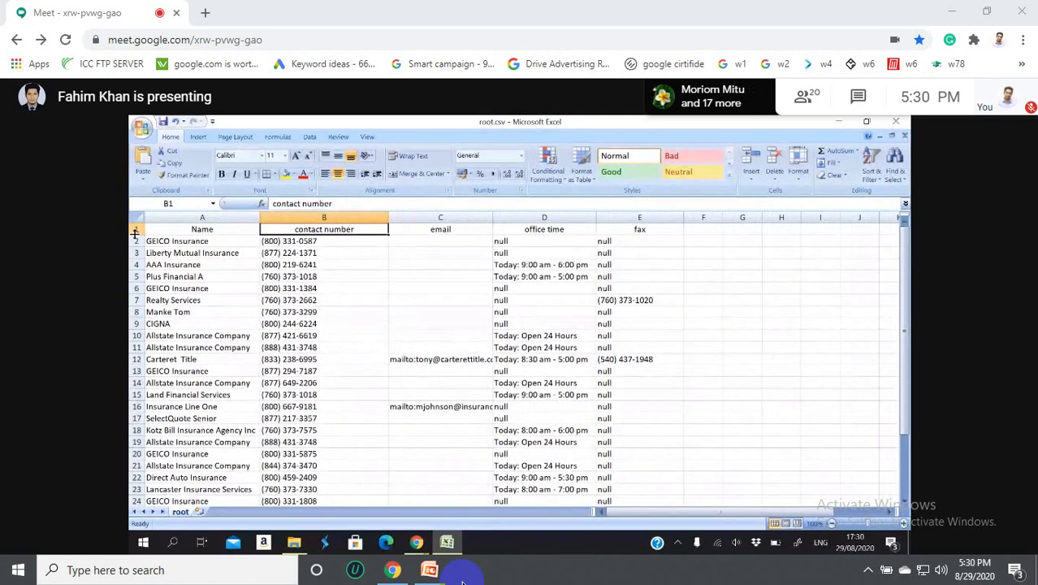
left_click_drag(135, 233, 150, 250)
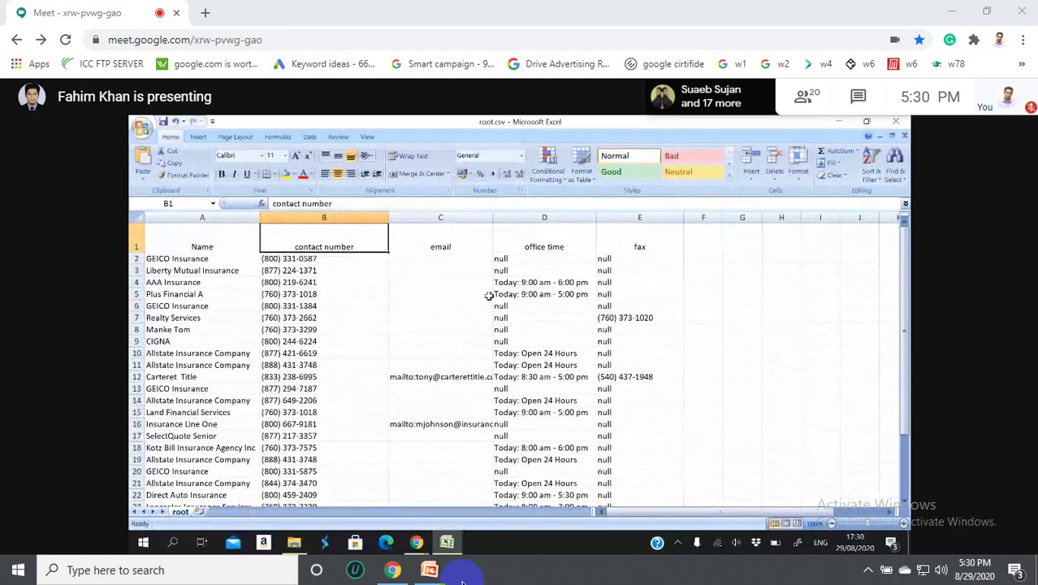
Set the font size of the contact number header in B1 to 14
double_click(341, 247)
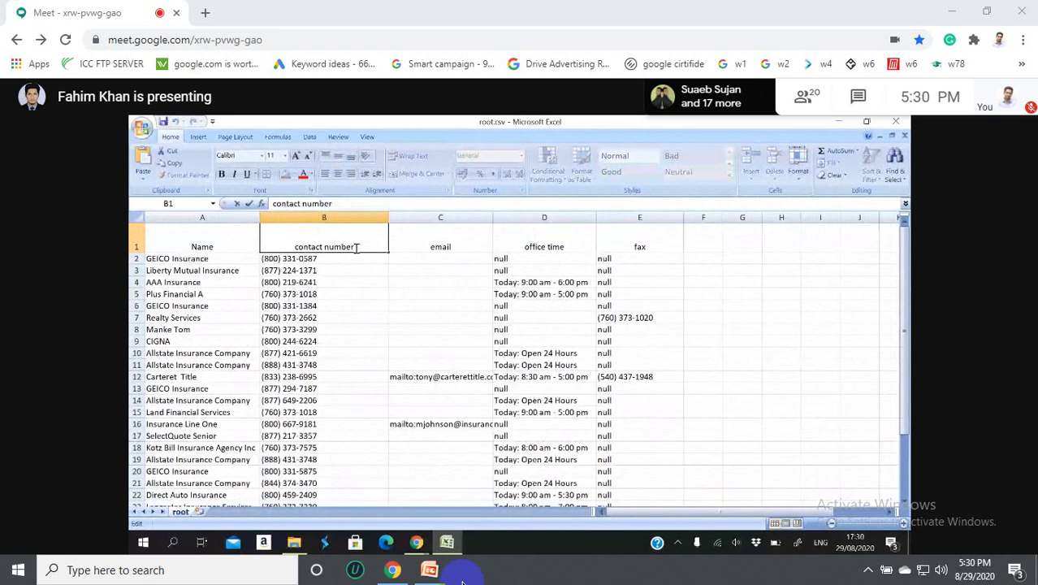
left_click(339, 317)
left_click(327, 246)
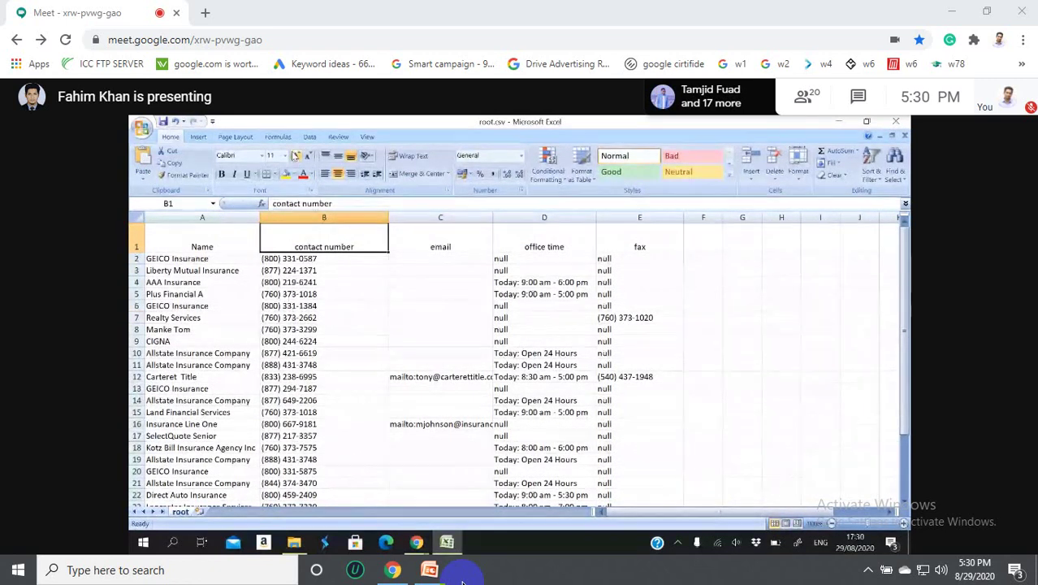
left_click(285, 155)
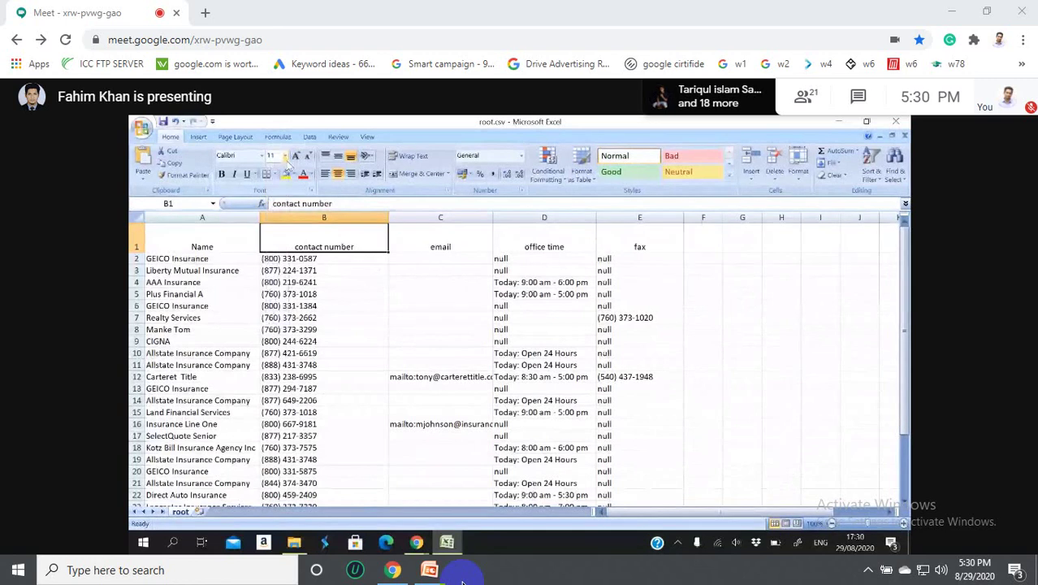
left_click(273, 219)
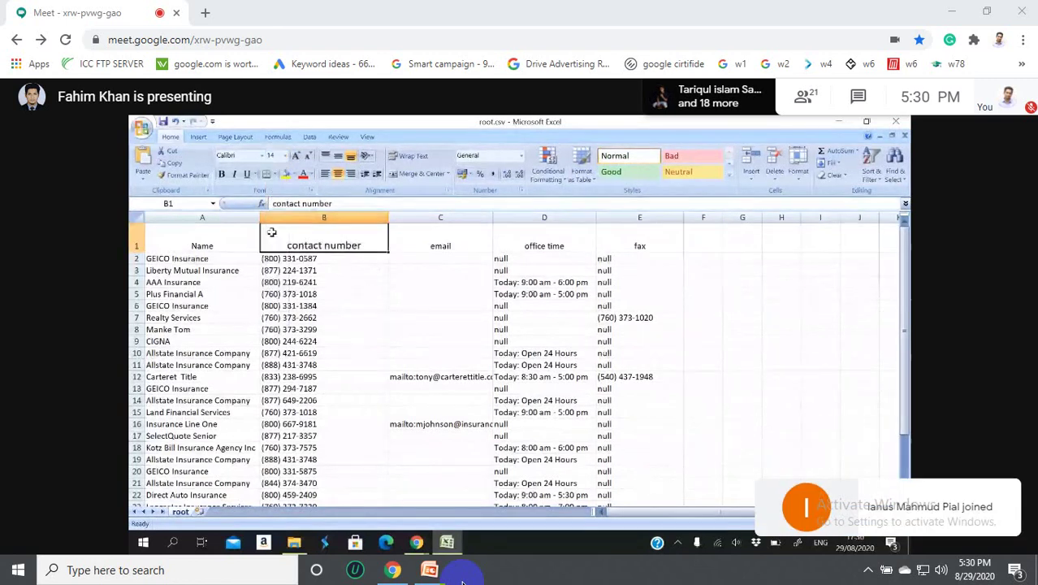
left_click(284, 155)
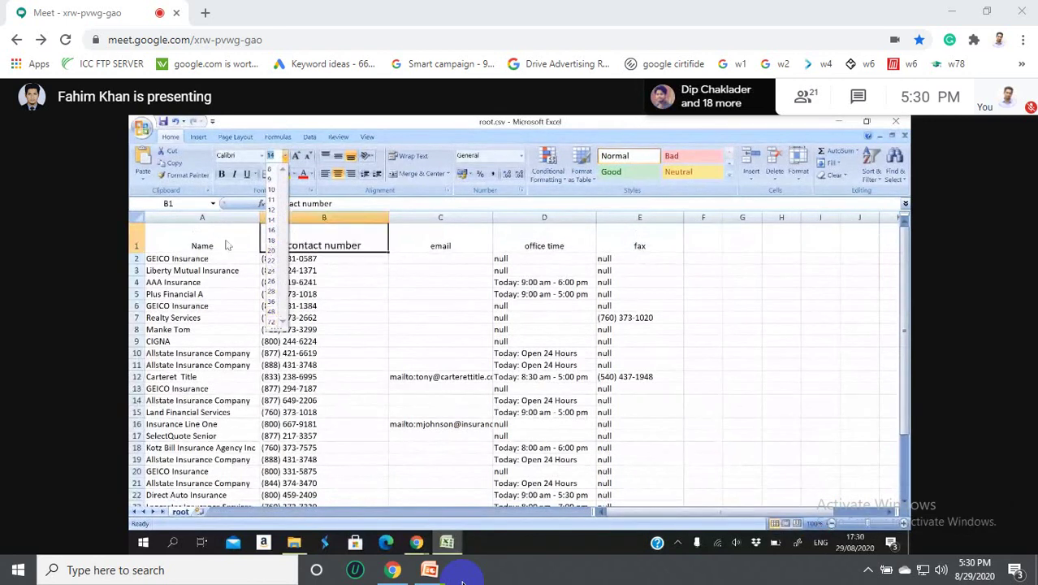
left_click(271, 220)
Set the font size of the Name and contact number headers to 20
left_click(195, 238)
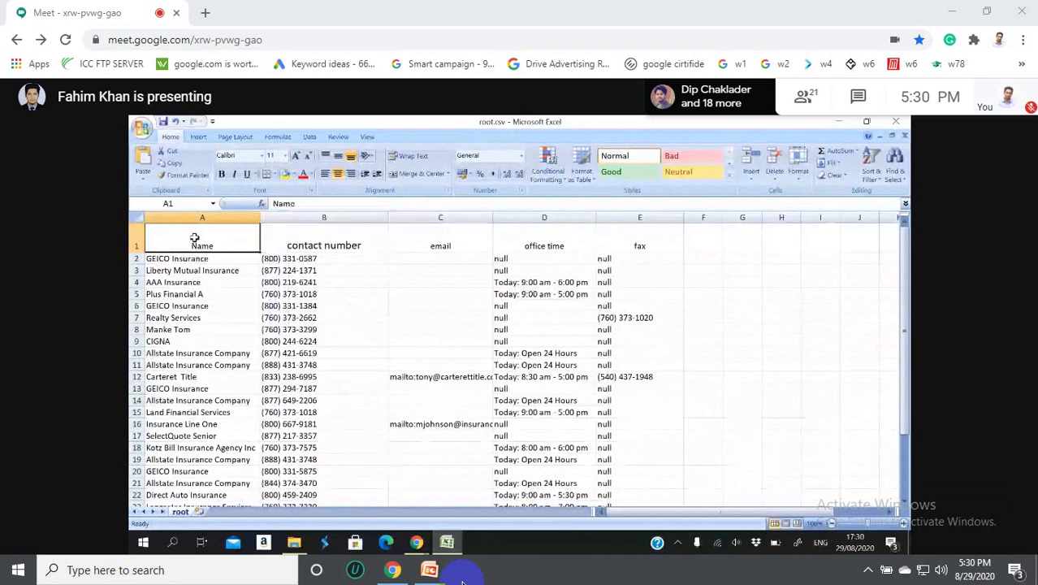
left_click(280, 155)
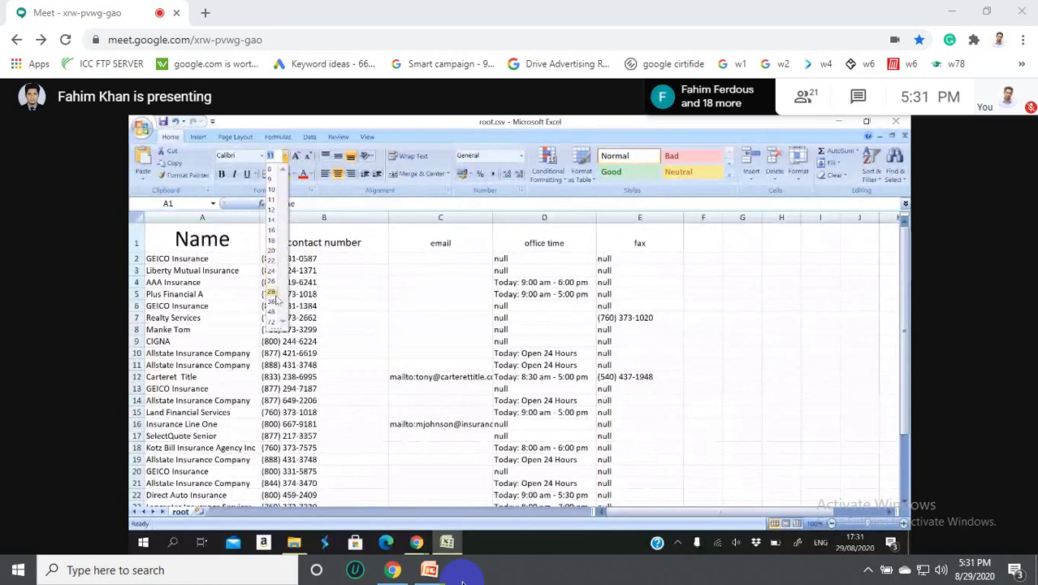
left_click(272, 251)
left_click(293, 241)
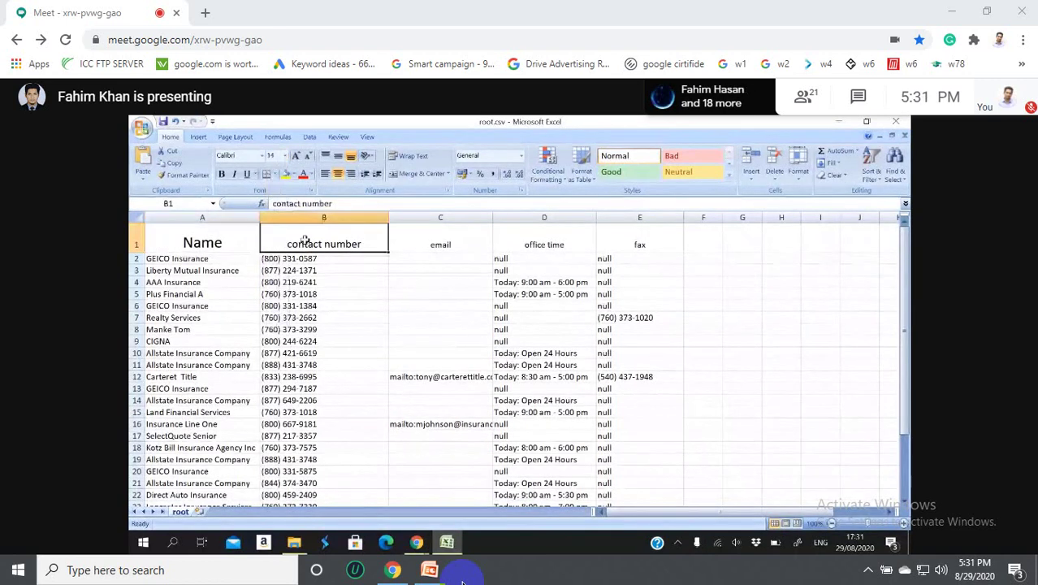
left_click(285, 156)
left_click(272, 251)
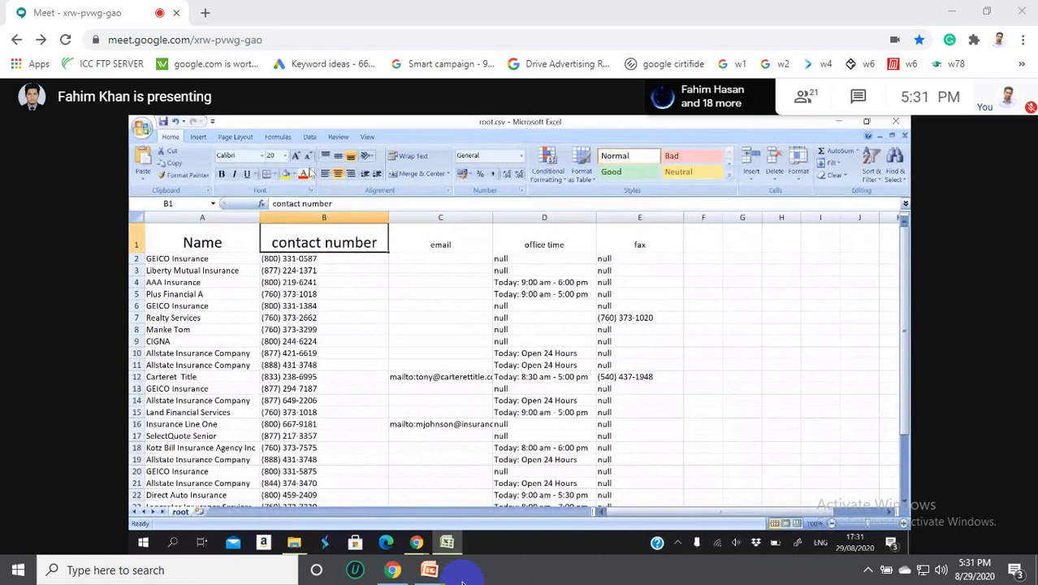
Set the font size of the email, office time and fax headers in row 1 to 20
key("Right")
left_click(285, 156)
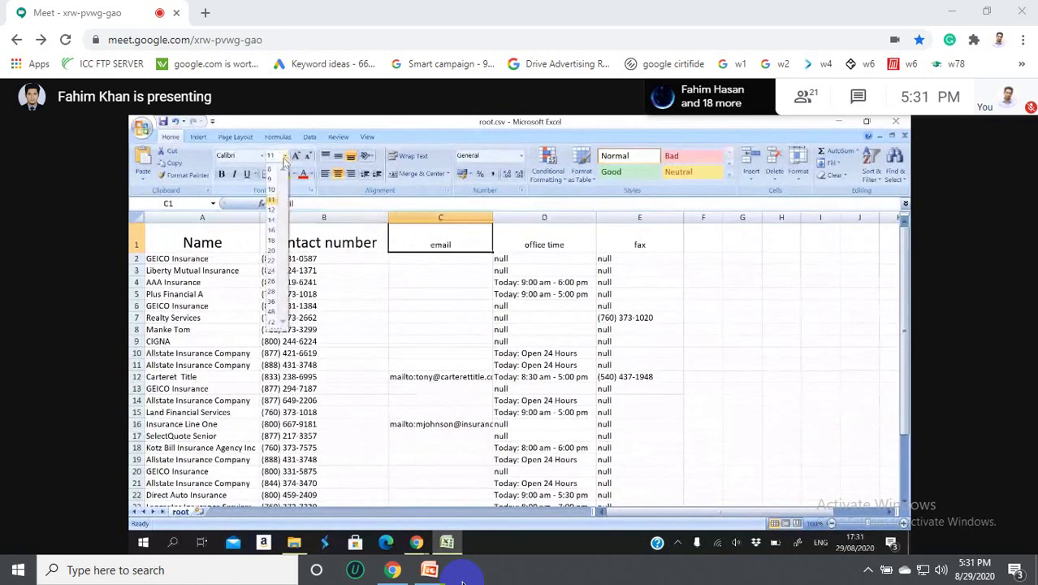
left_click(272, 251)
key("Right")
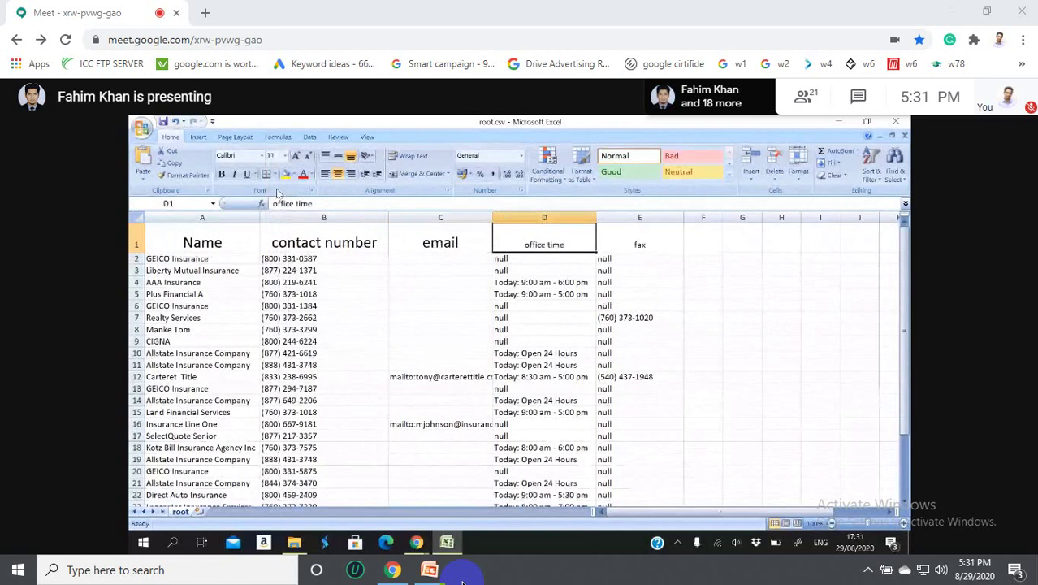
left_click(285, 156)
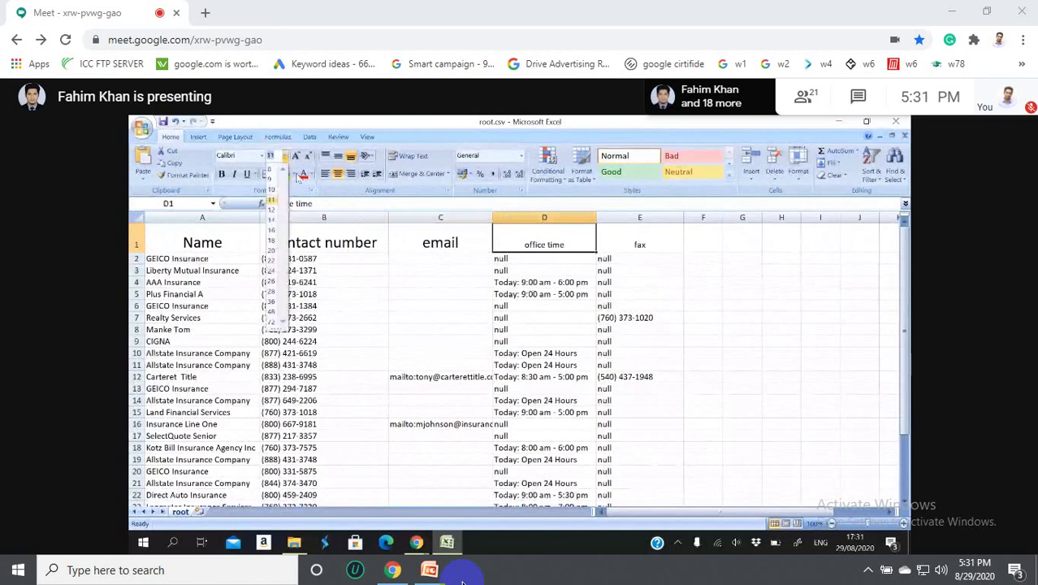
left_click(272, 251)
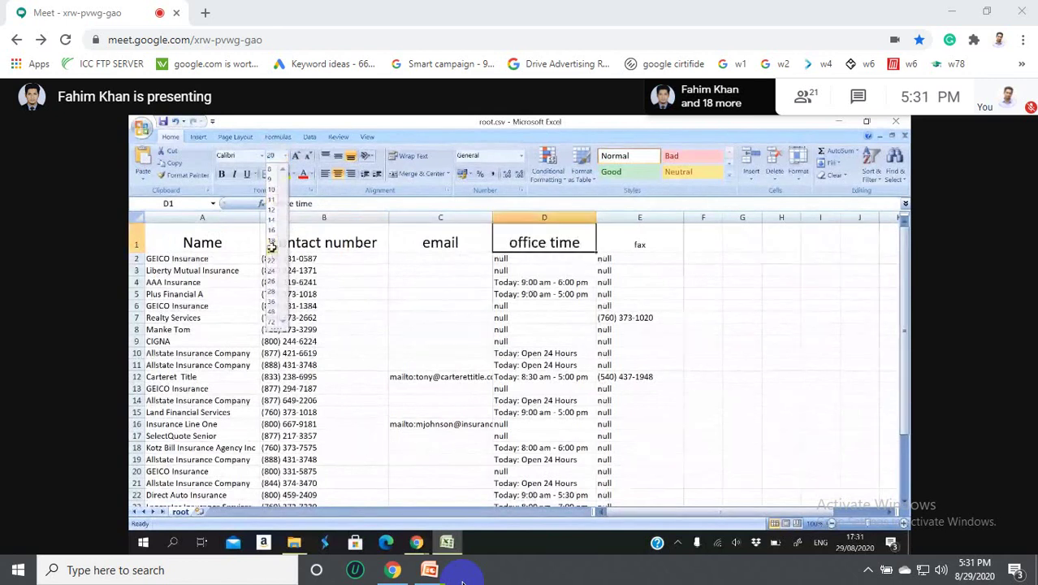
left_click(638, 240)
left_click(284, 156)
left_click(273, 251)
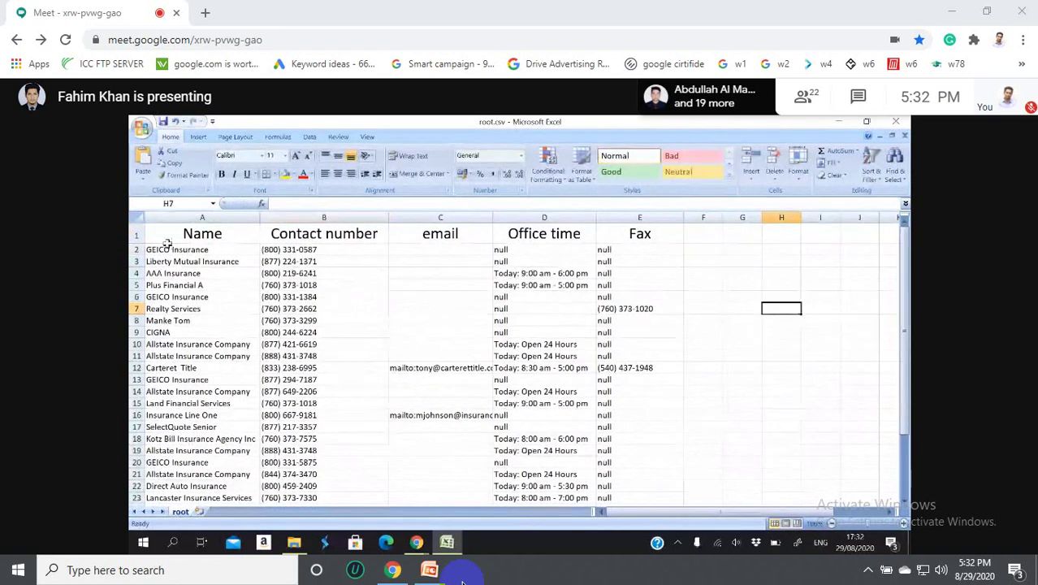
Change the text color of the whole header row to a dark red theme color
left_click(138, 234)
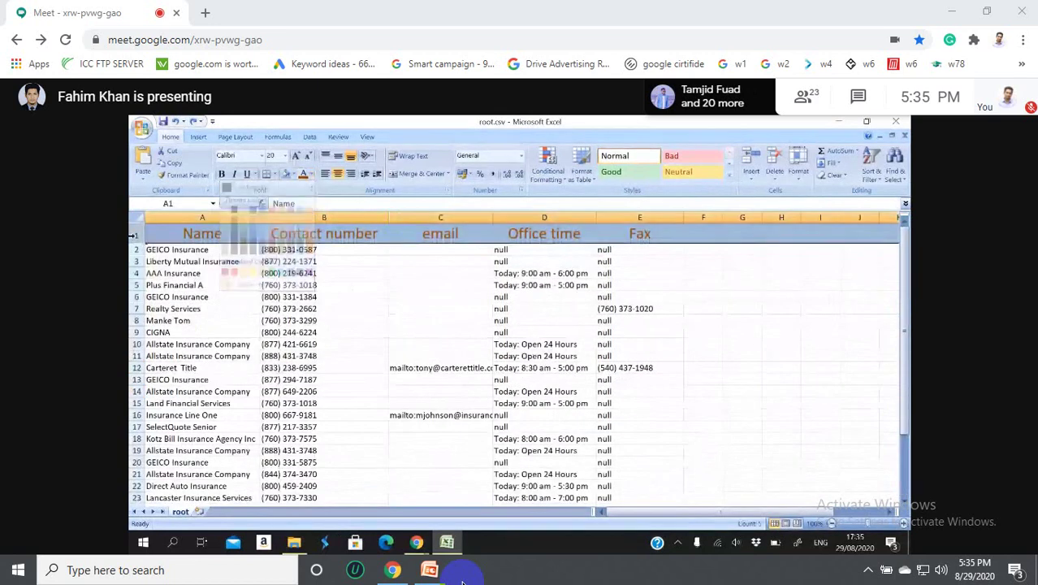
left_click(308, 176)
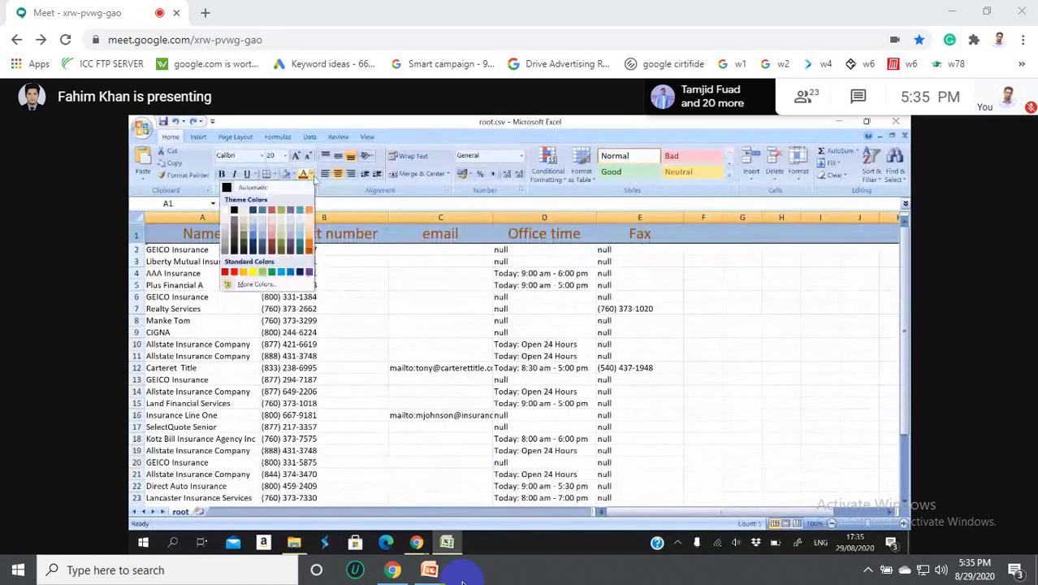
left_click(273, 244)
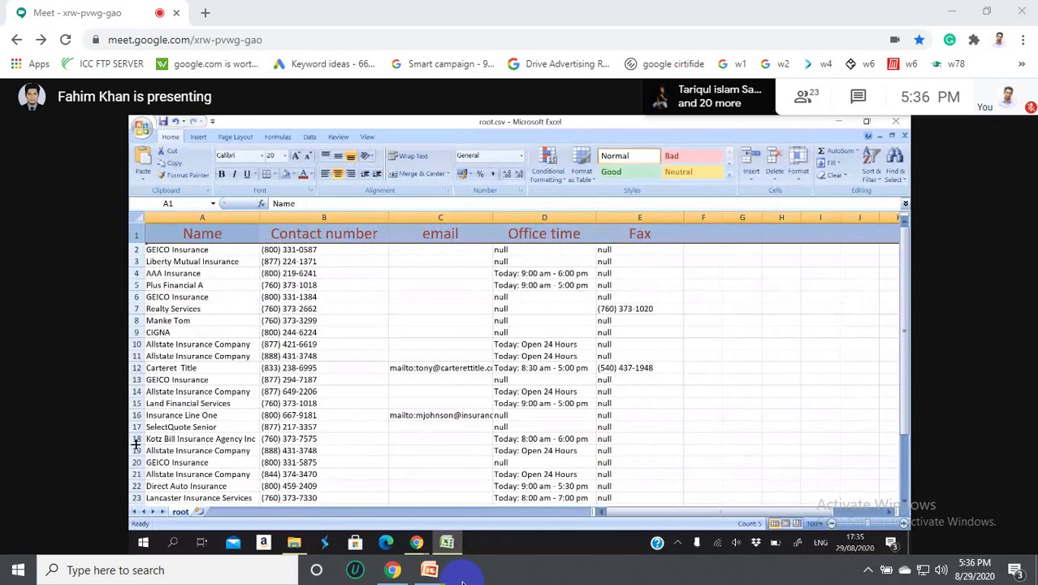
Open the fill color choices for the entire Name column
left_click(202, 218)
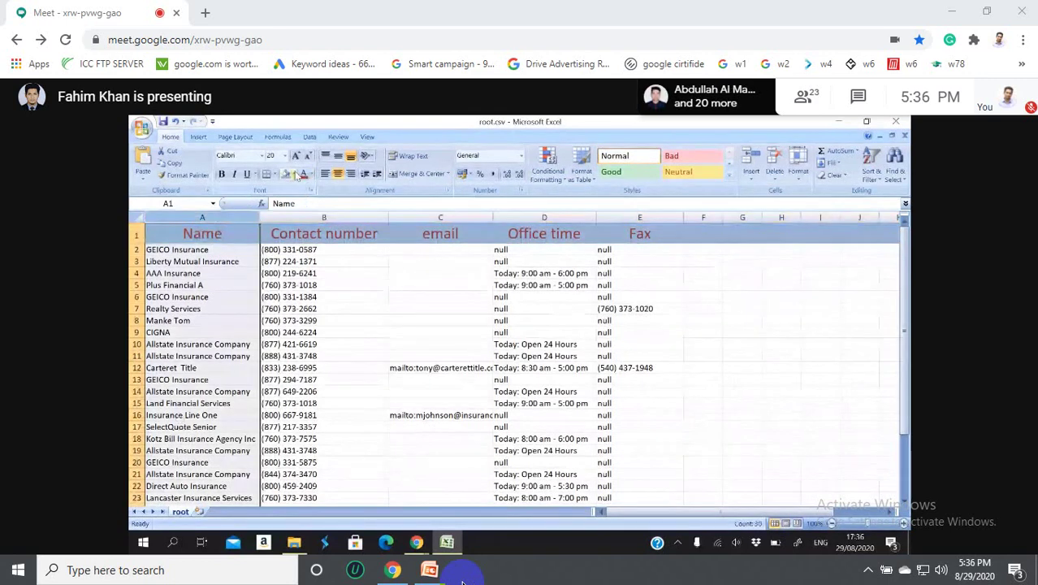
left_click(292, 175)
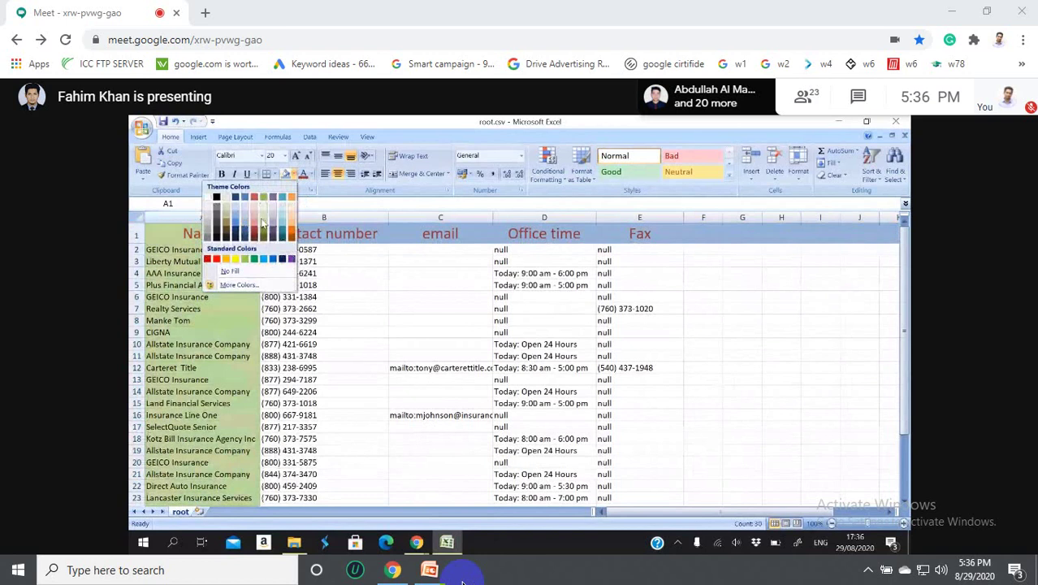